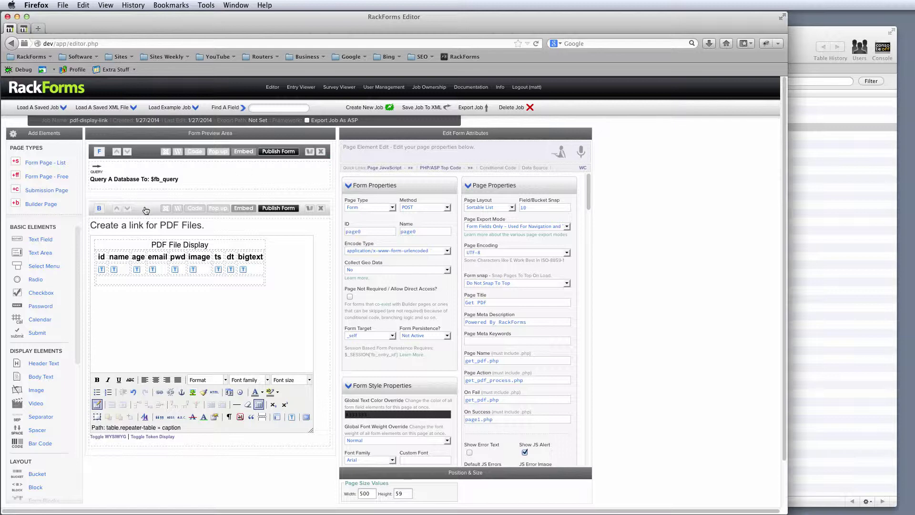
Load the Builder page's page1 properties in Edit Form Attributes via its 'B' header bar.
left_click(145, 210)
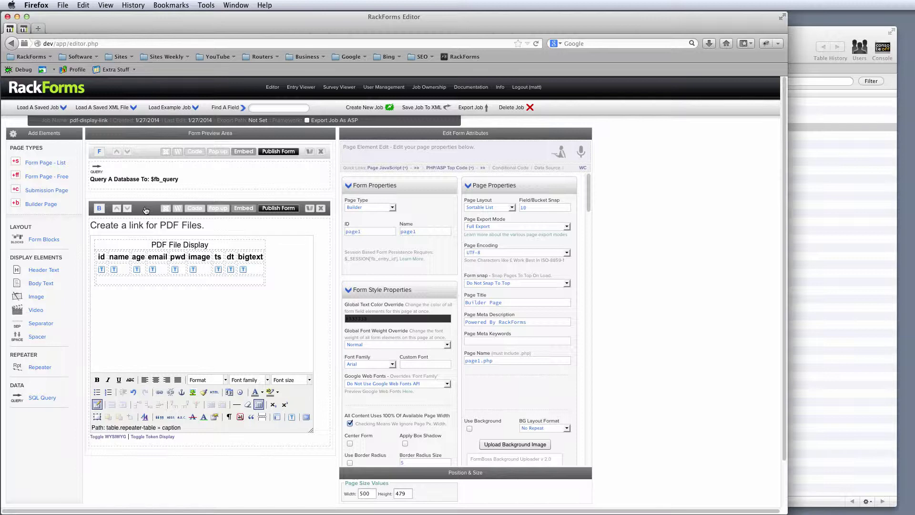
left_click(806, 177)
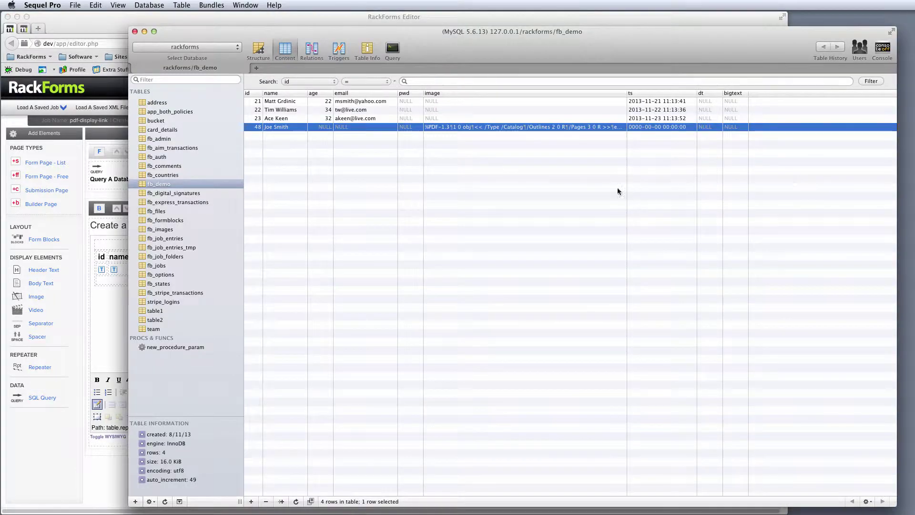
left_click(521, 168)
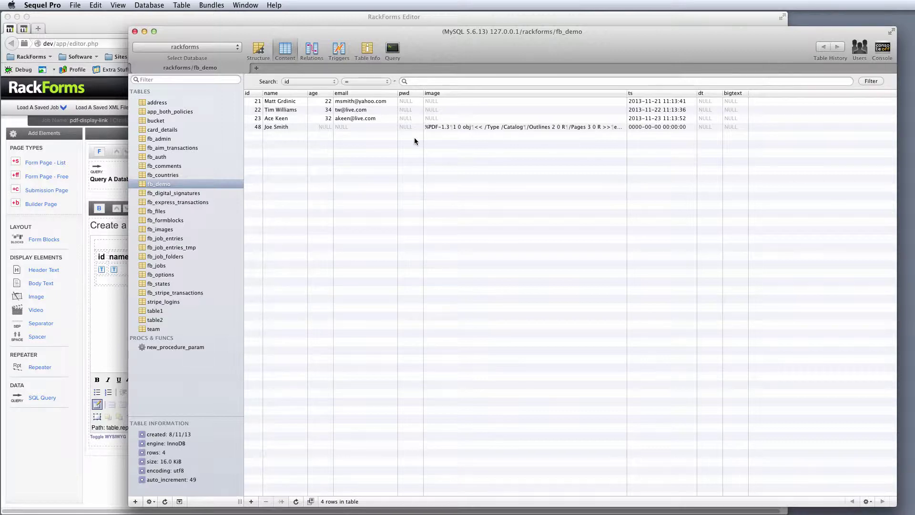
left_click(108, 21)
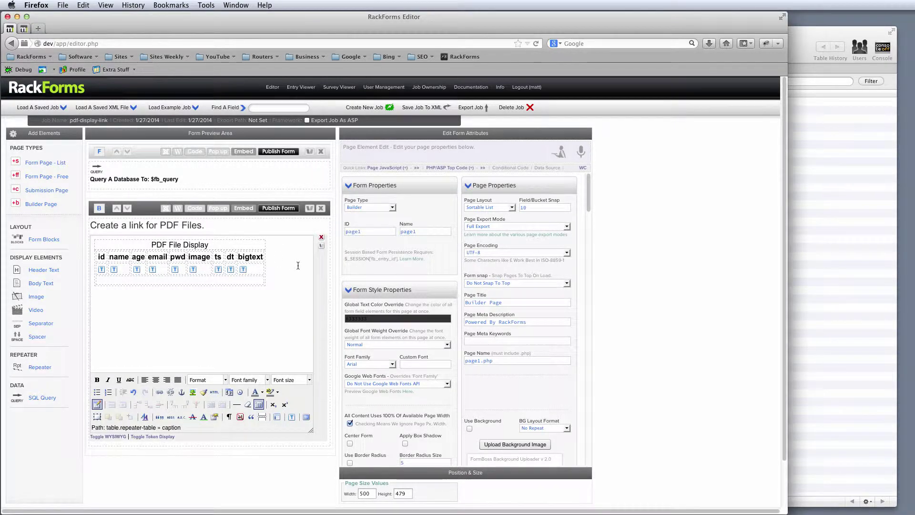
left_click(192, 269)
double_click(192, 270)
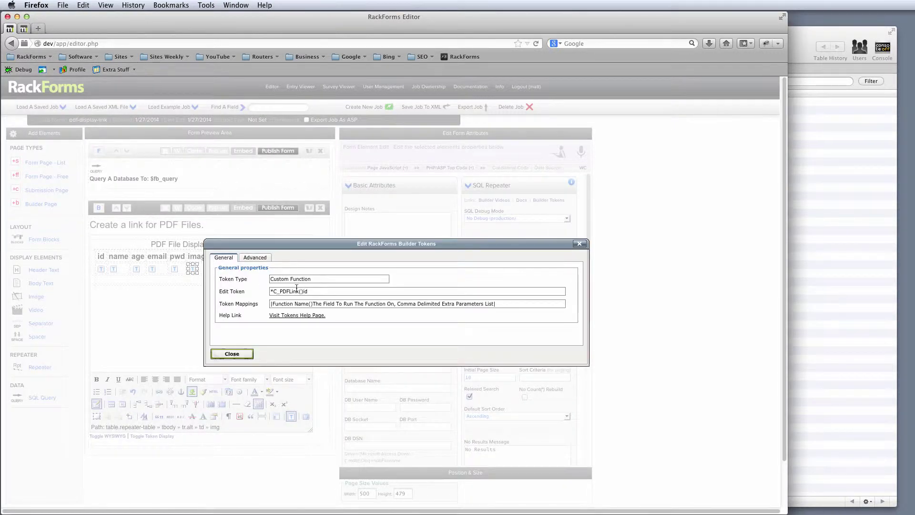
left_click_drag(280, 291, 264, 291)
left_click(278, 292)
left_click_drag(280, 291, 299, 291)
left_click_drag(302, 292, 314, 291)
key("Right")
left_click_drag(244, 244, 268, 289)
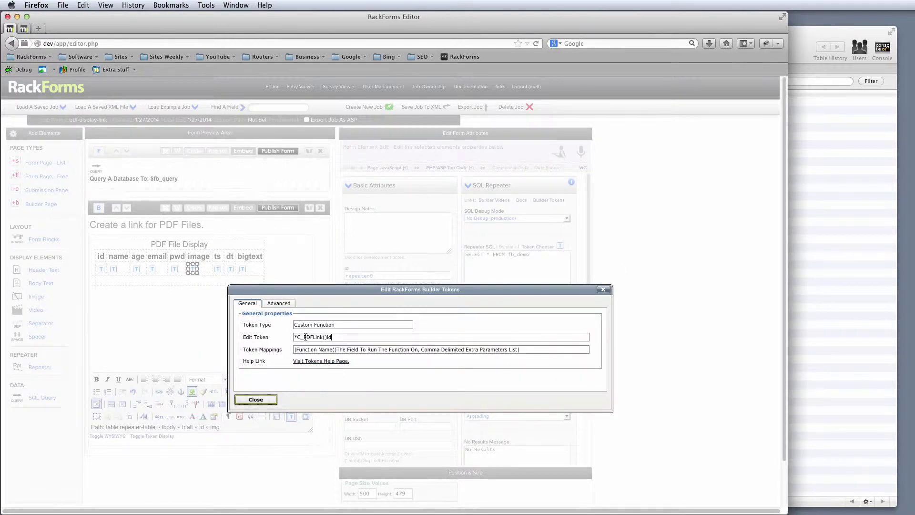
left_click_drag(304, 337, 323, 337)
left_click_drag(337, 337, 326, 337)
left_click_drag(303, 338, 328, 337)
left_click(255, 398)
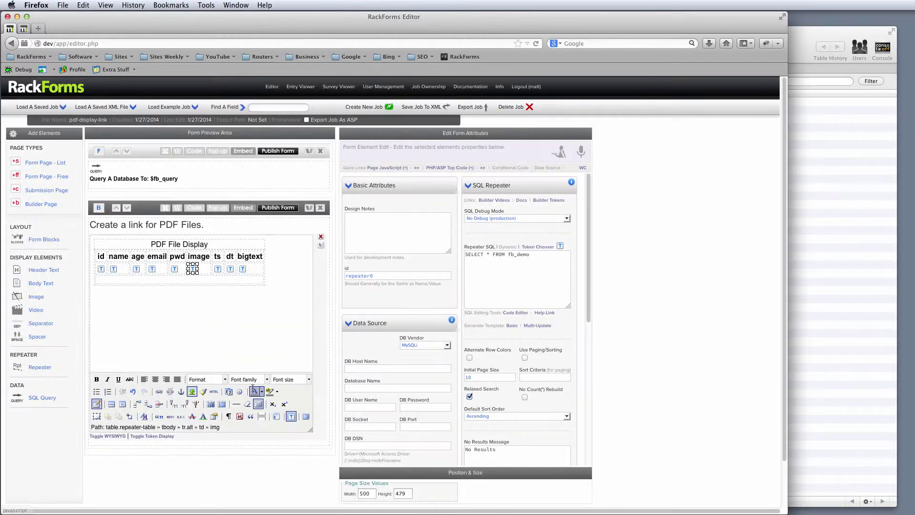
left_click(156, 214)
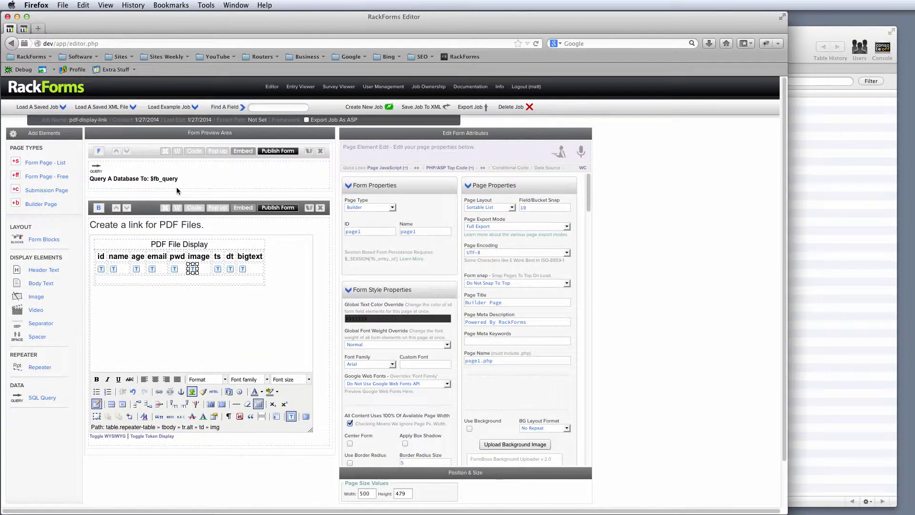
left_click(454, 168)
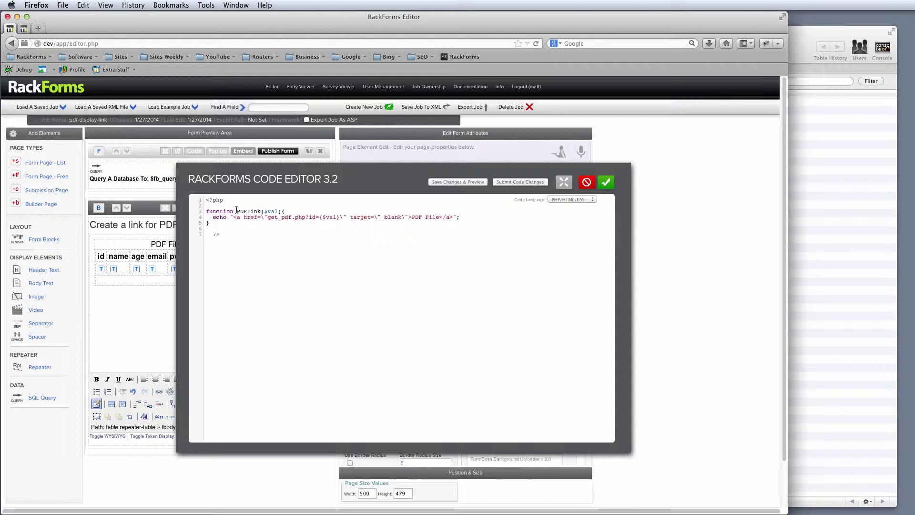
left_click_drag(237, 211, 262, 211)
left_click(264, 211)
left_click_drag(264, 212, 277, 211)
left_click_drag(231, 218, 443, 218)
left_click(437, 218)
left_click(323, 218)
left_click_drag(268, 218, 307, 216)
double_click(312, 217)
left_click_drag(322, 217, 337, 217)
double_click(279, 218)
left_click(604, 185)
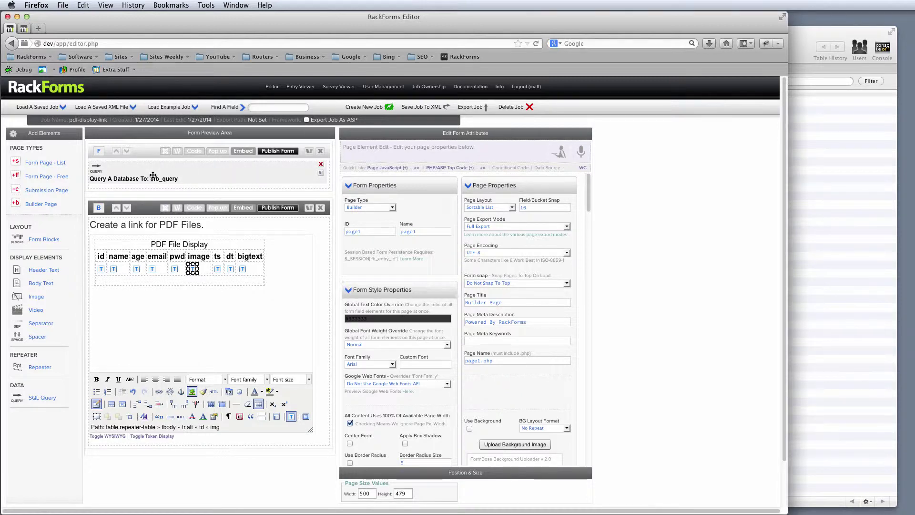
Review the Query element's id = ? SQL and G{id} update variable, then publish the form.
left_click(153, 176)
left_click_drag(496, 281, 444, 264)
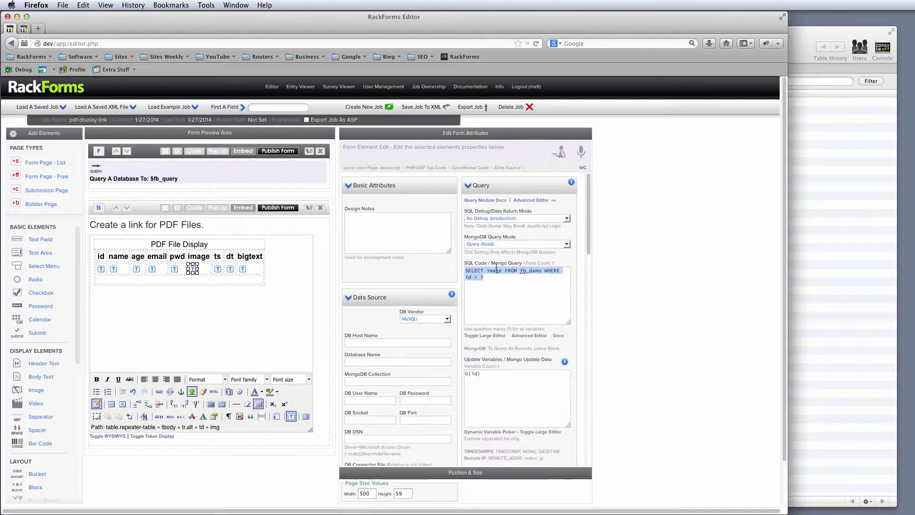
left_click(485, 277)
triple_click(484, 277)
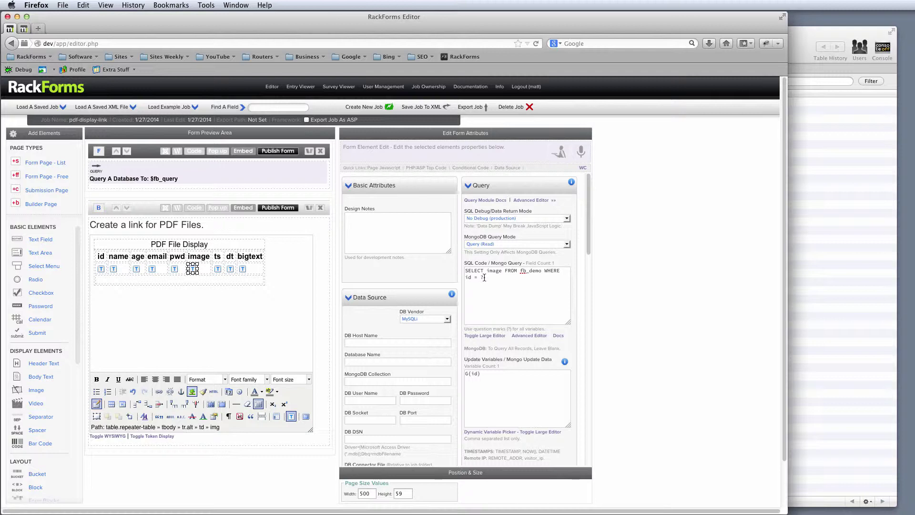
key("Tab")
left_click(493, 381)
left_click(276, 208)
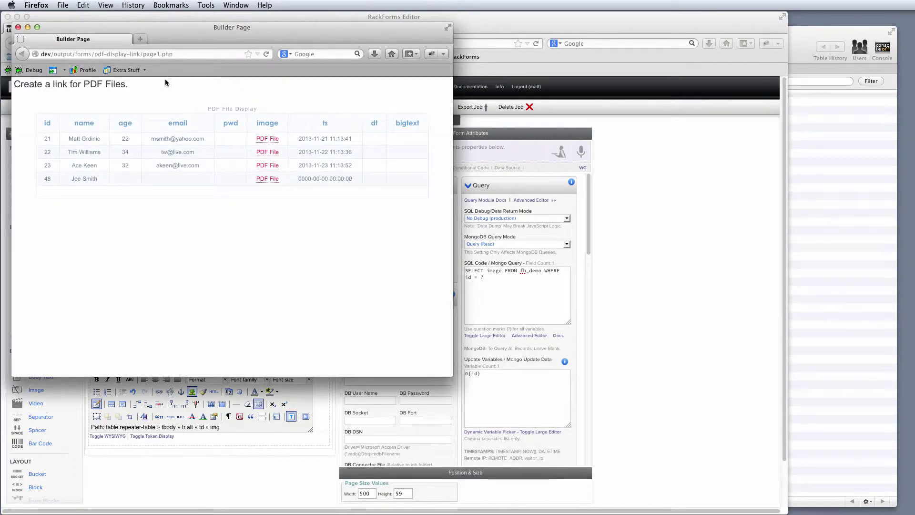
View row 48's stored PDF from its 'PDF File' link, then close the preview window.
left_click(278, 181)
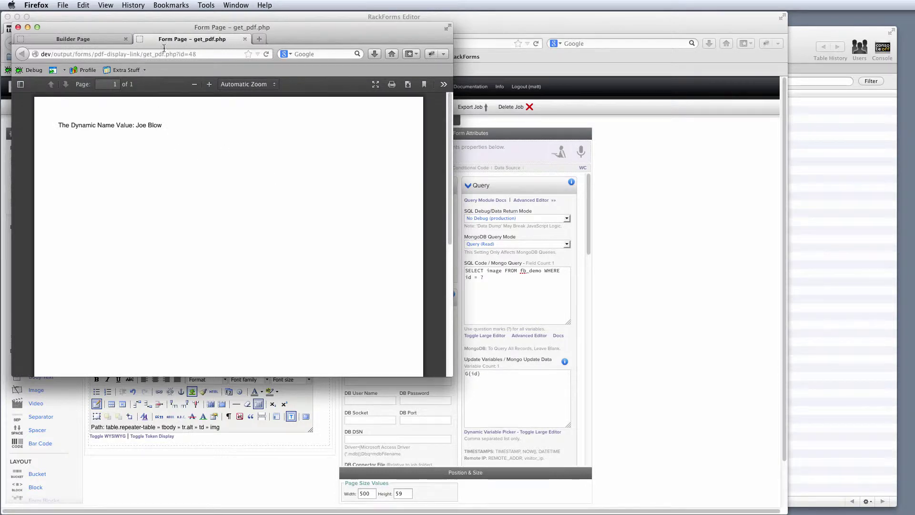
left_click_drag(37, 138, 165, 125)
left_click(167, 125)
left_click(19, 27)
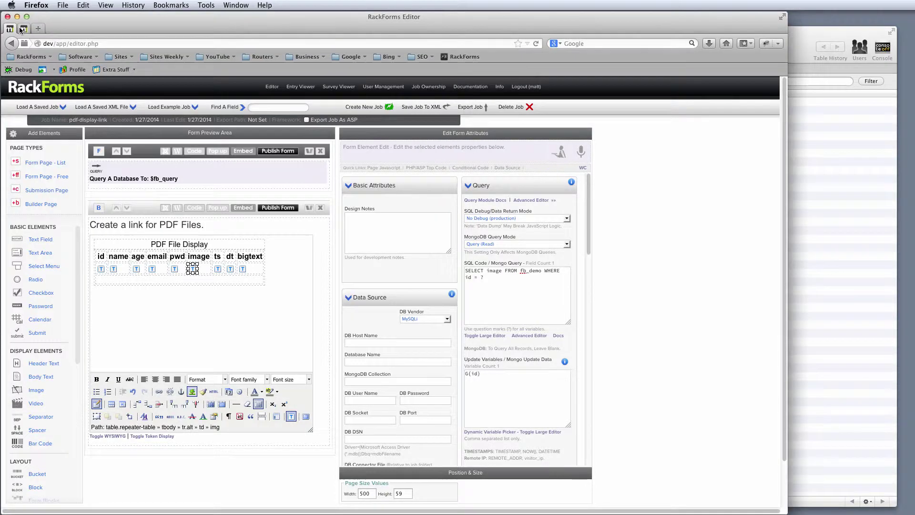
double_click(192, 270)
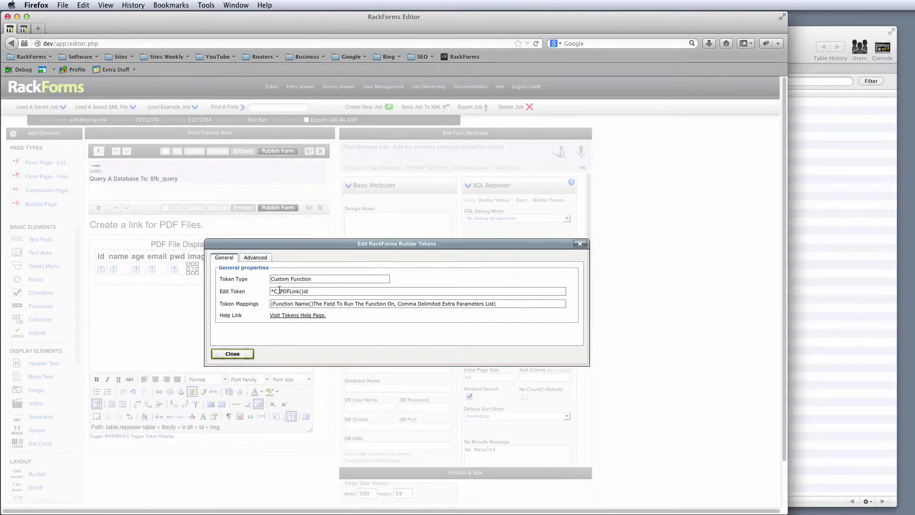
left_click_drag(280, 291, 304, 291)
left_click(579, 243)
left_click(799, 197)
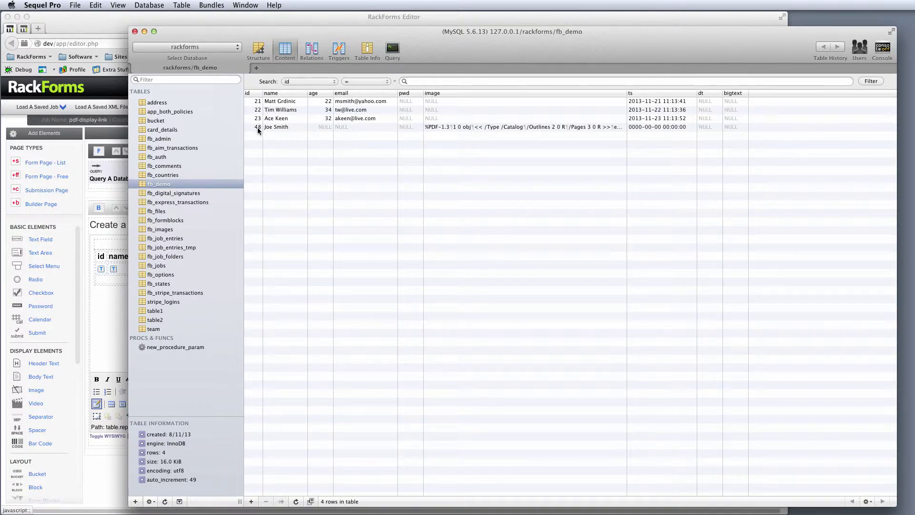
left_click(117, 227)
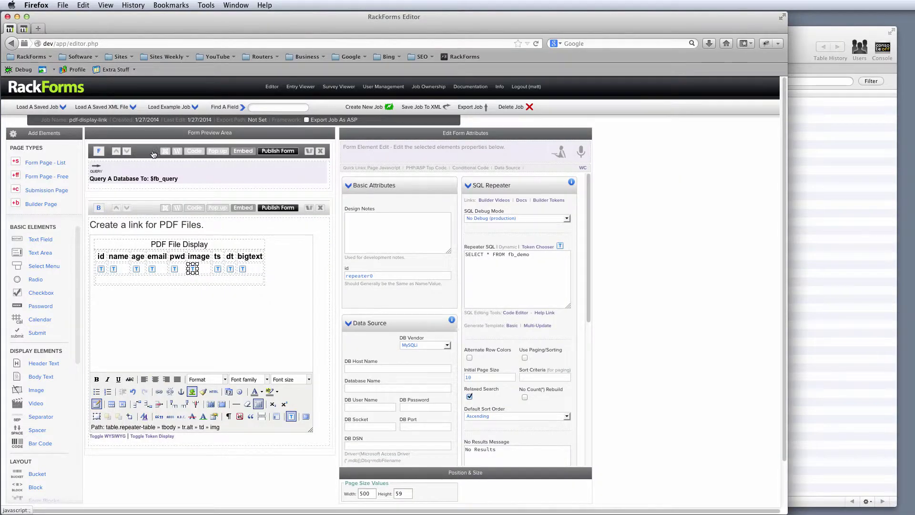
left_click(147, 184)
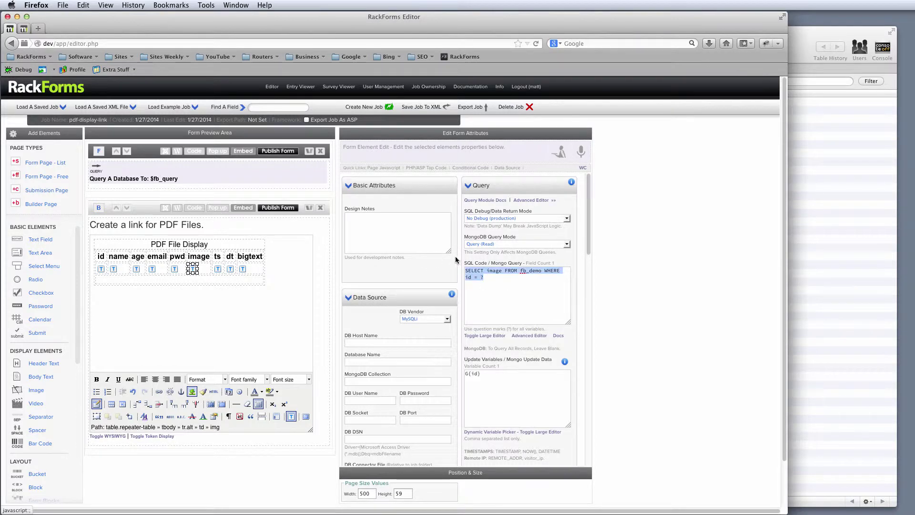
left_click(482, 278)
left_click_drag(482, 277, 456, 277)
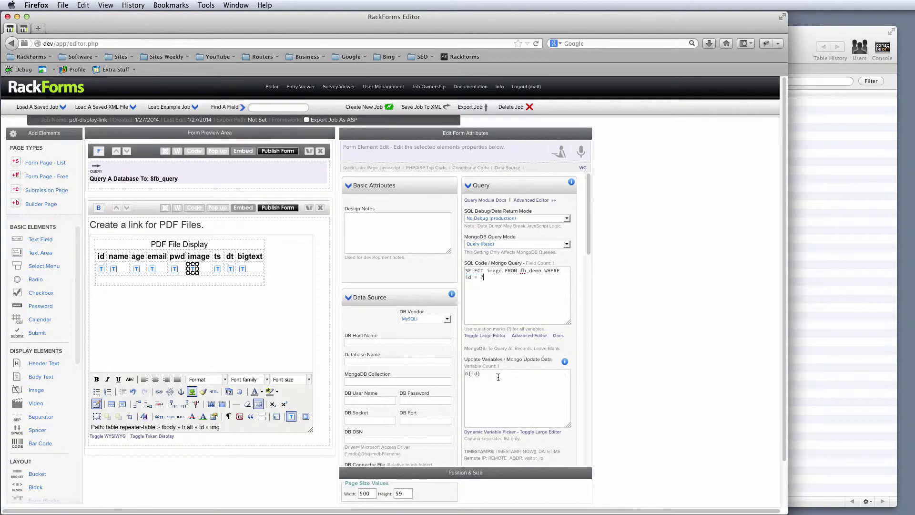
left_click_drag(480, 373, 454, 379)
mouse_move(565, 363)
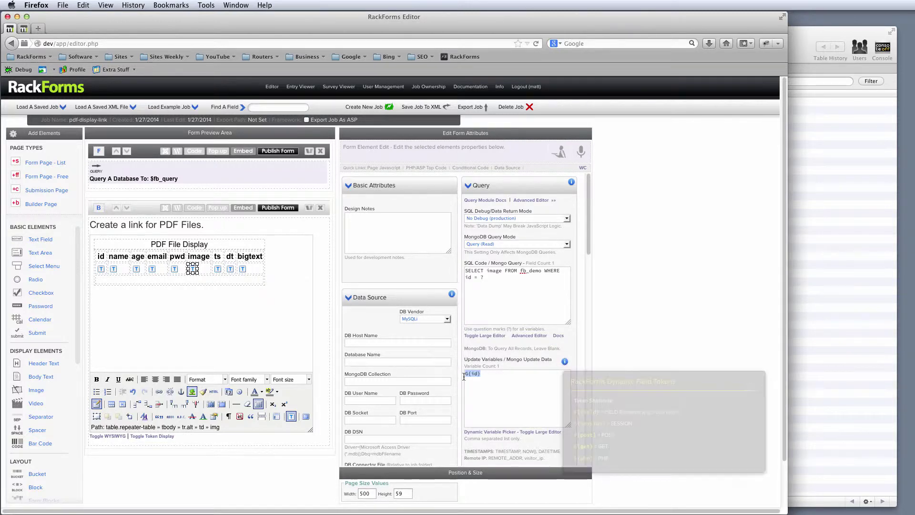
left_click(839, 199)
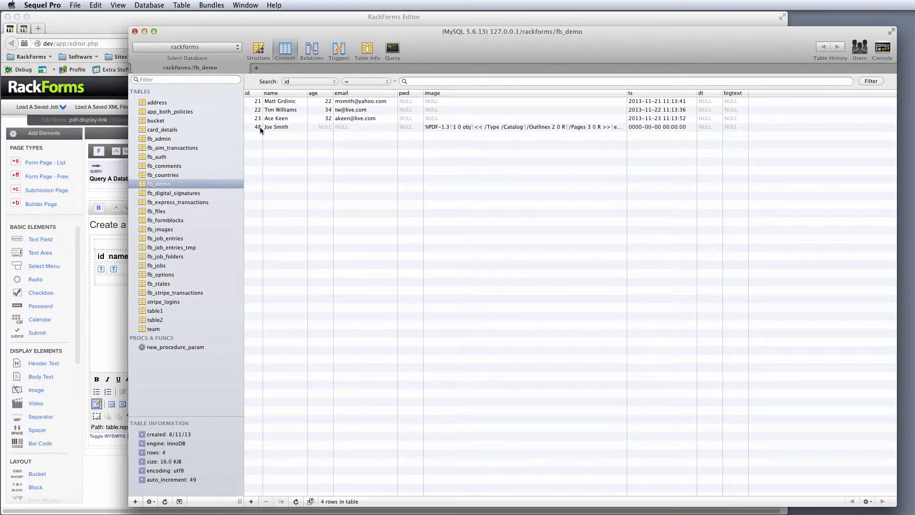
left_click(111, 219)
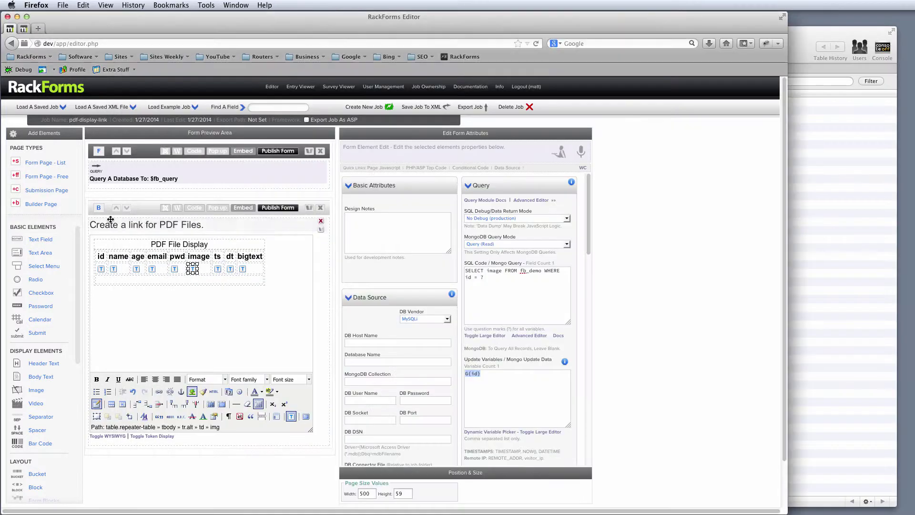
Publish the builder page and compare its rows against the fb_demo table in Sequel Pro.
left_click(270, 209)
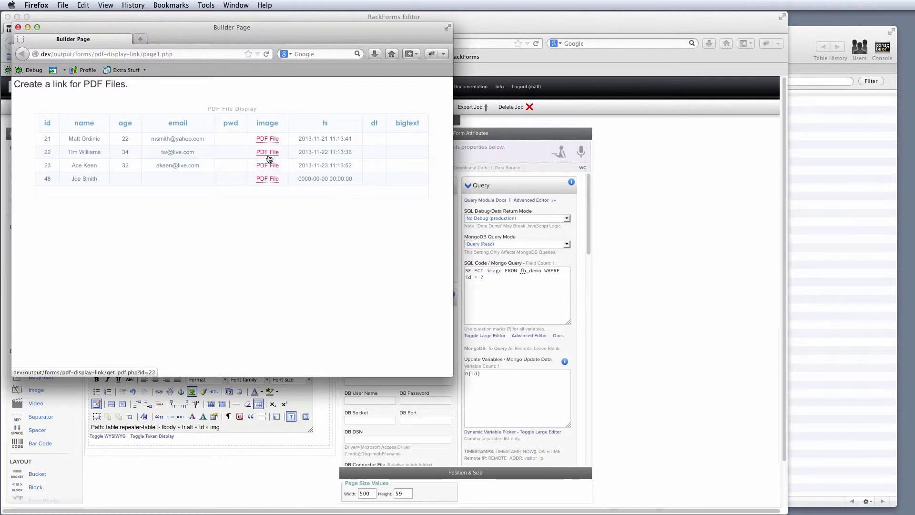
left_click(797, 185)
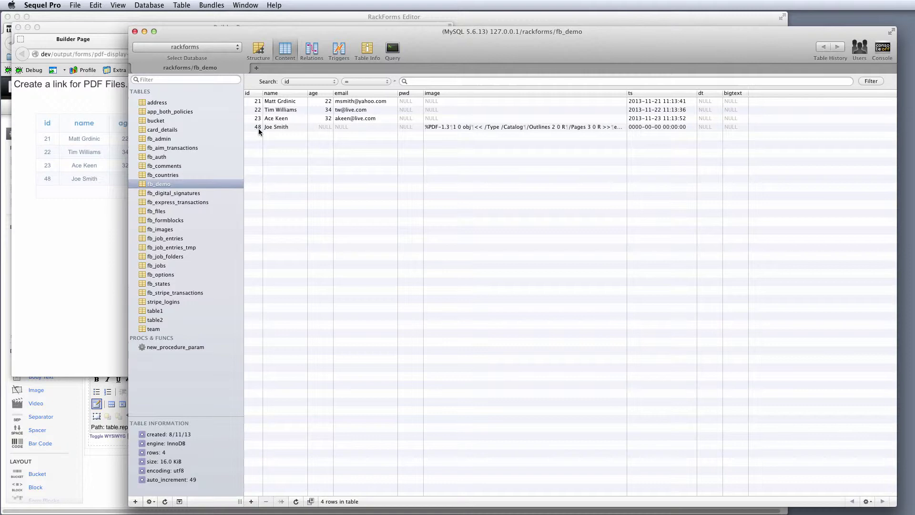
left_click(98, 227)
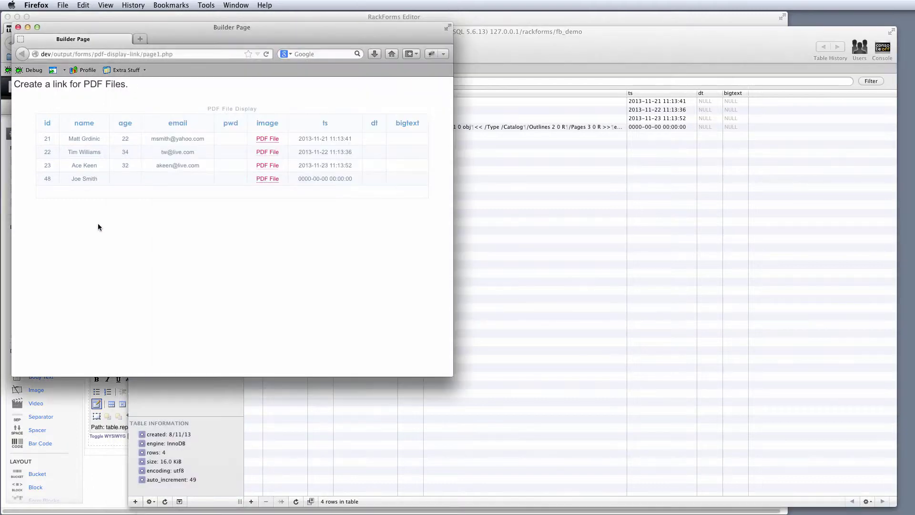
Open row 48's PDF, confirm id=48 in its address against fb_demo, then close it.
left_click(270, 181)
left_click(182, 54)
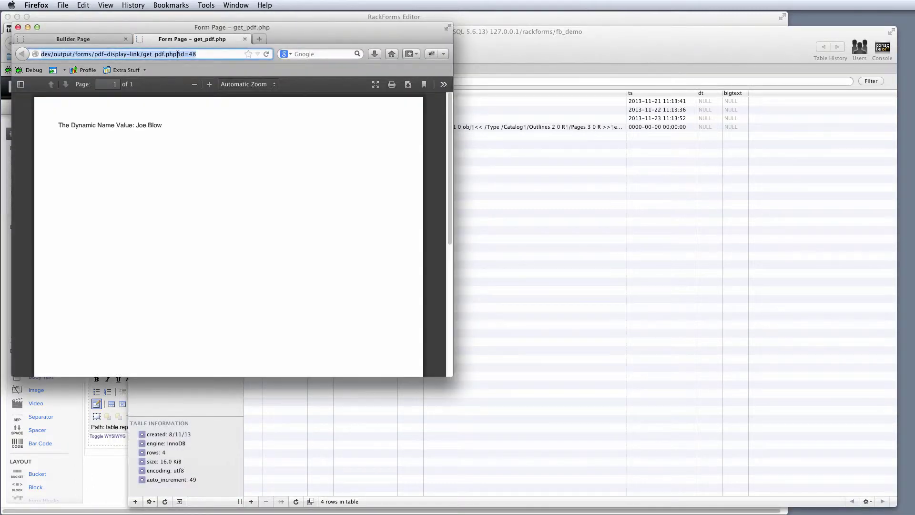
left_click_drag(177, 54, 214, 55)
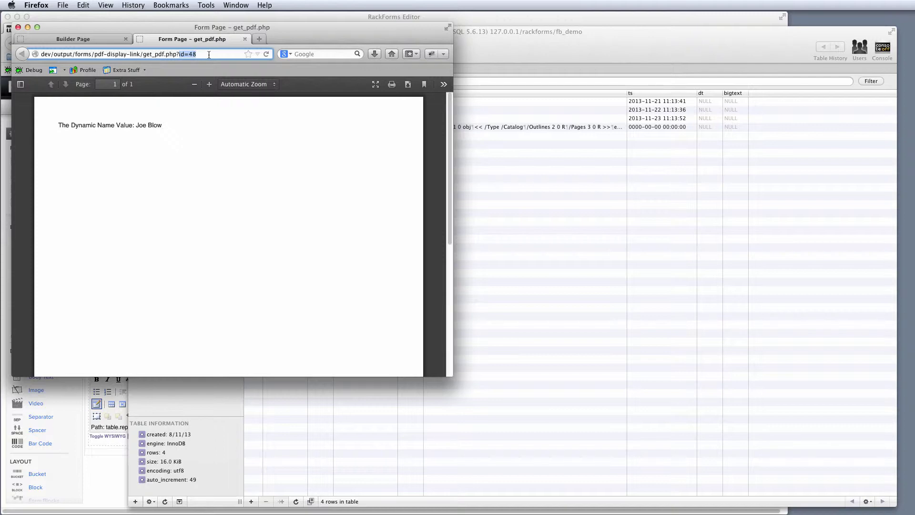
left_click(202, 54)
left_click(543, 184)
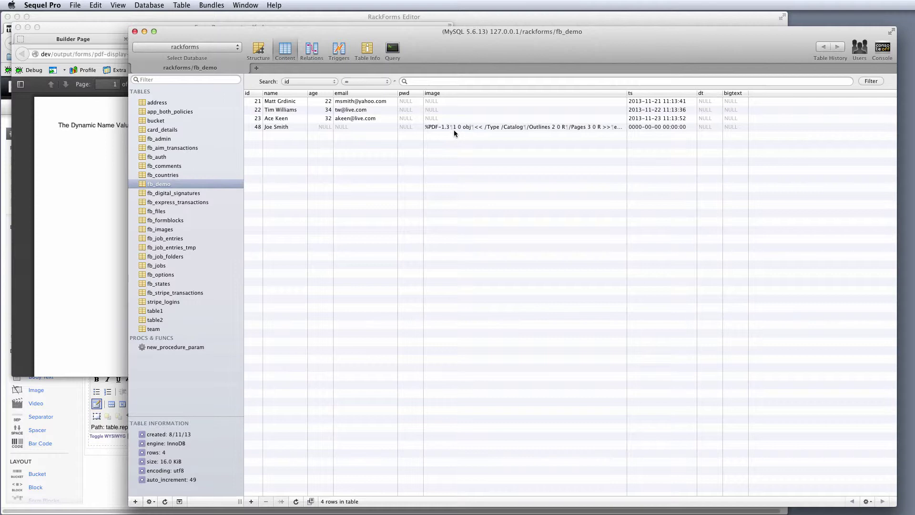
left_click(116, 143)
left_click_drag(168, 125, 59, 123)
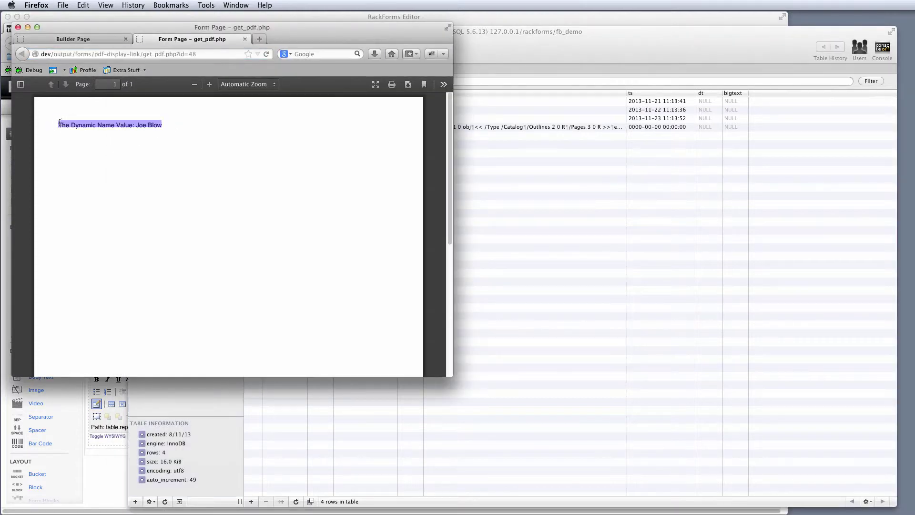
left_click(18, 27)
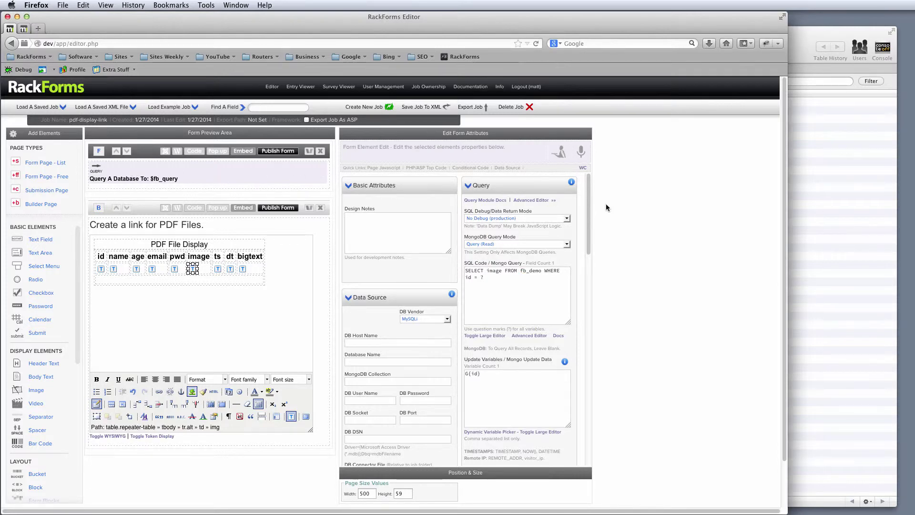
left_click_drag(590, 204, 593, 407)
left_click_drag(508, 313, 467, 263)
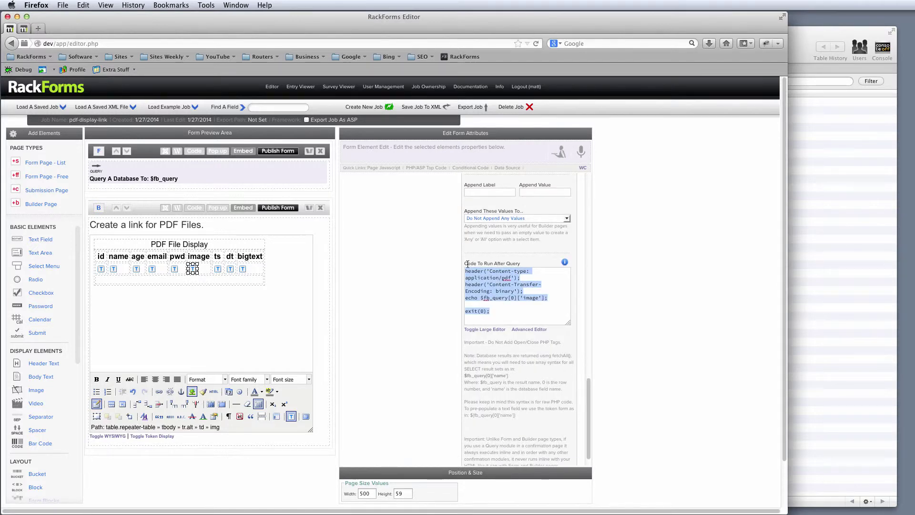
left_click(536, 330)
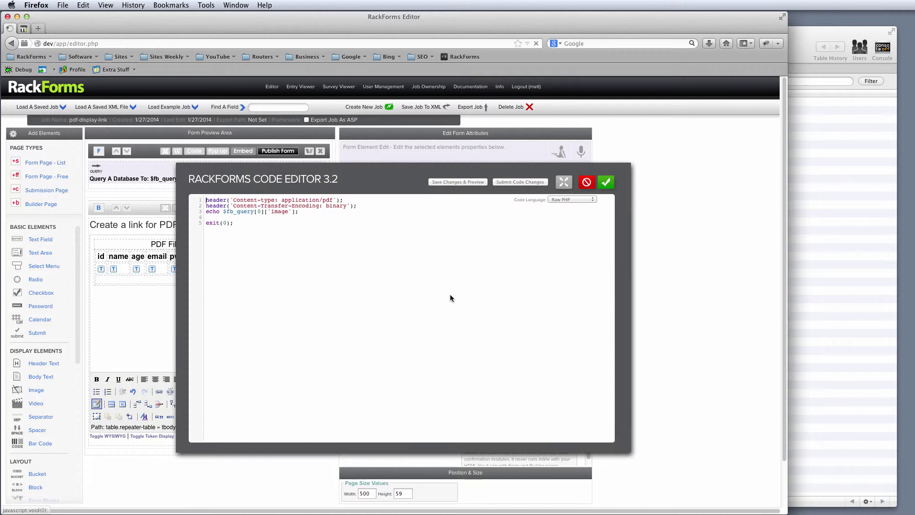
left_click_drag(358, 206, 125, 193)
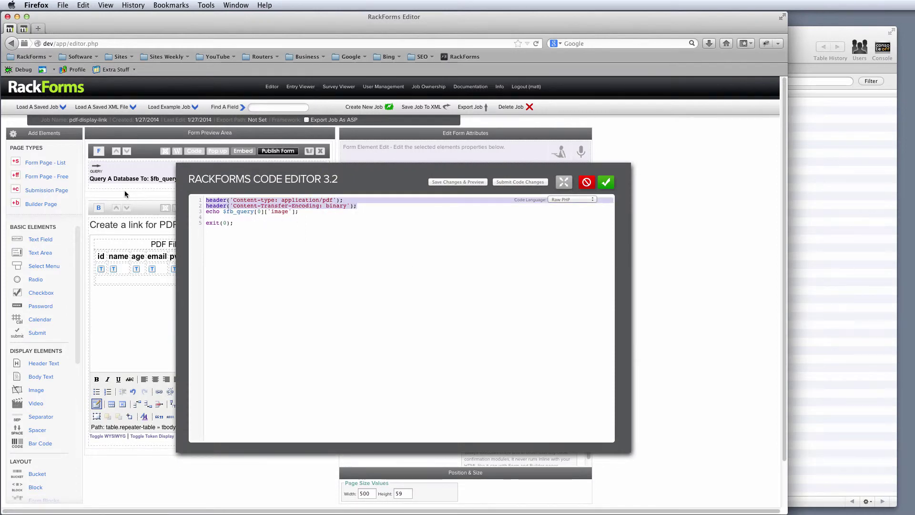
left_click(305, 212)
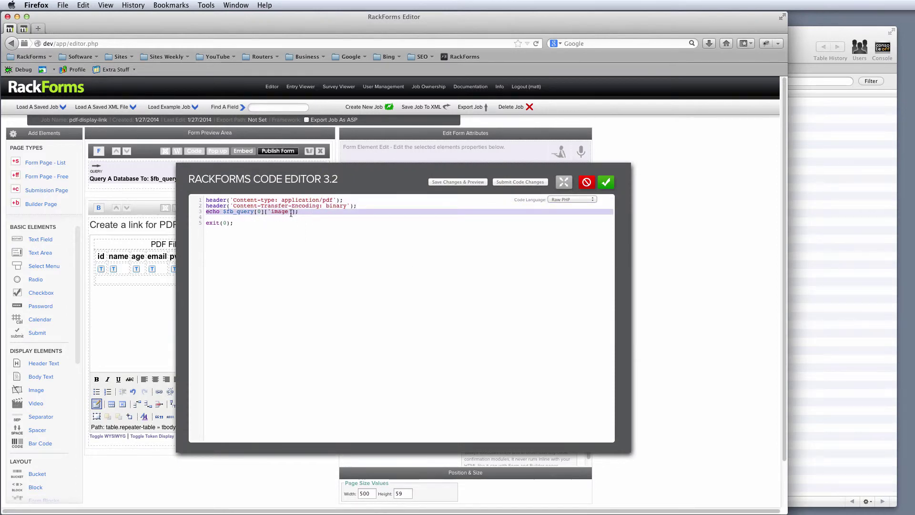
left_click(261, 229)
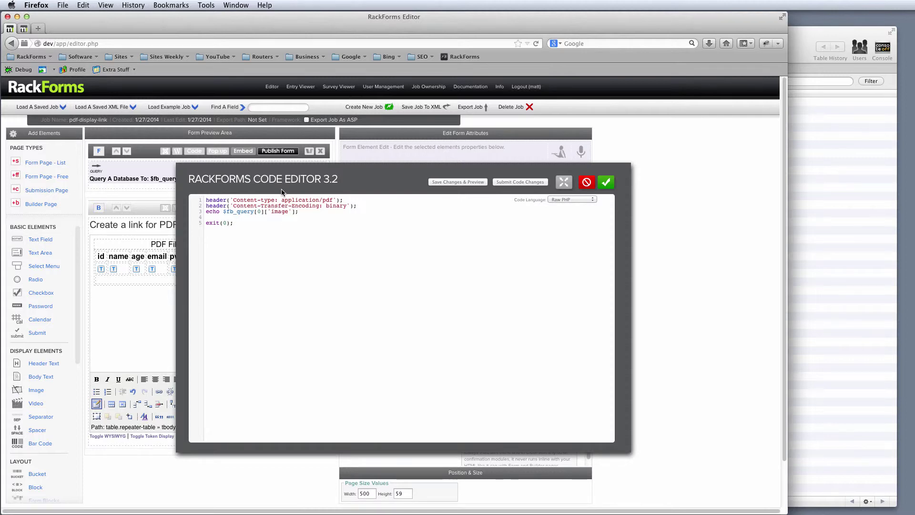
left_click_drag(281, 200, 324, 201)
left_click(329, 200)
type("jpeg")
left_click_drag(317, 211, 189, 214)
left_click(584, 185)
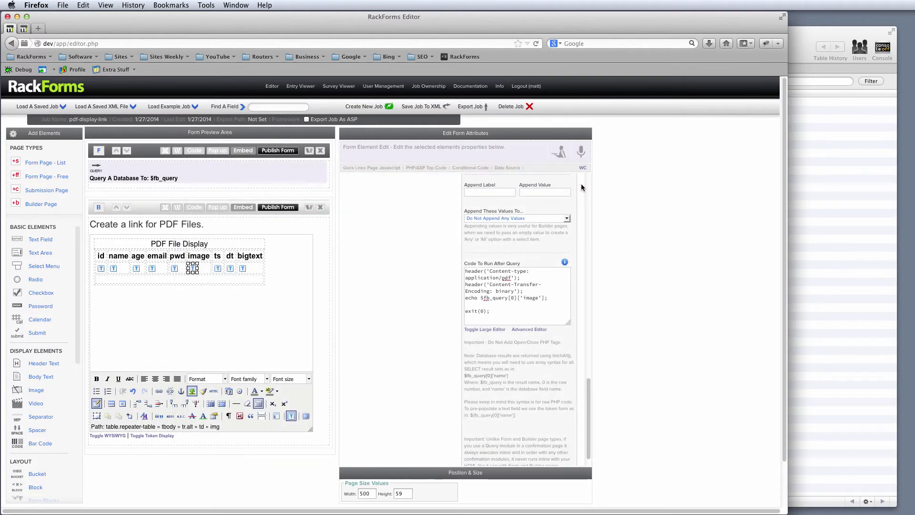